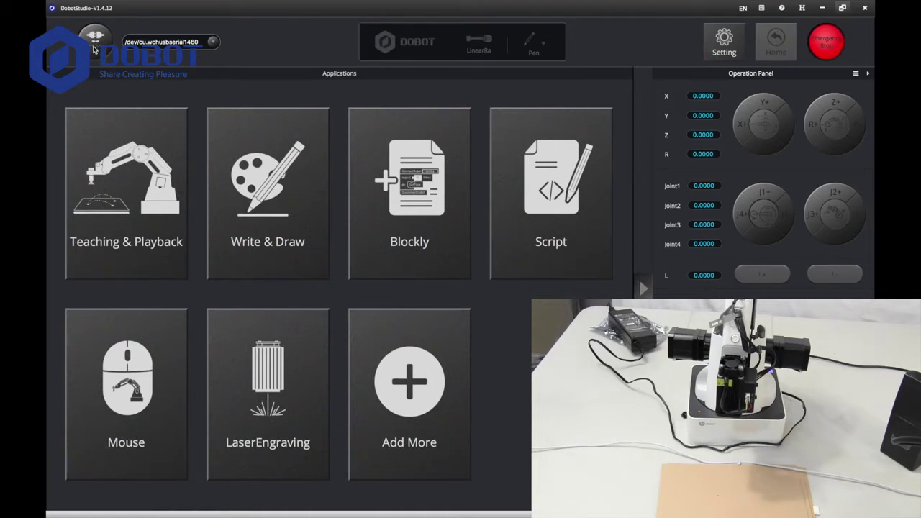
Connect DobotStudio to the robot arm and send the arm to its home position.
click(94, 47)
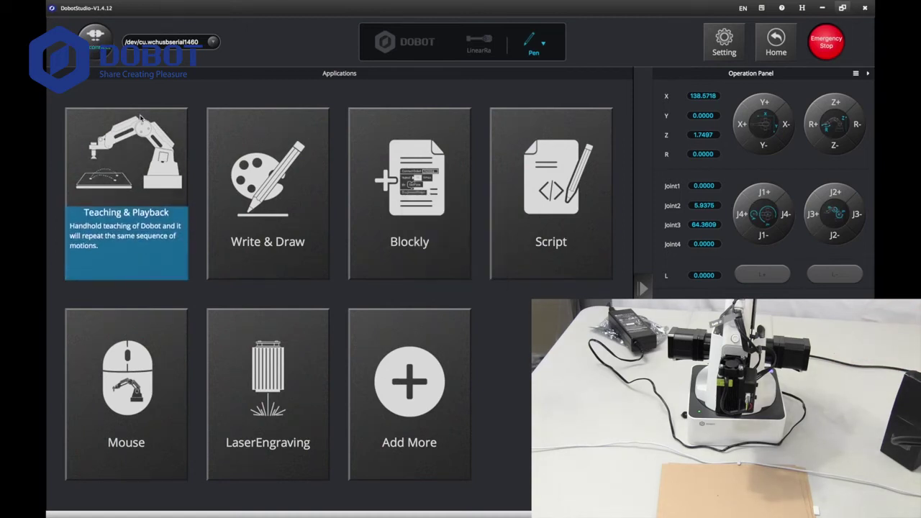
click(775, 39)
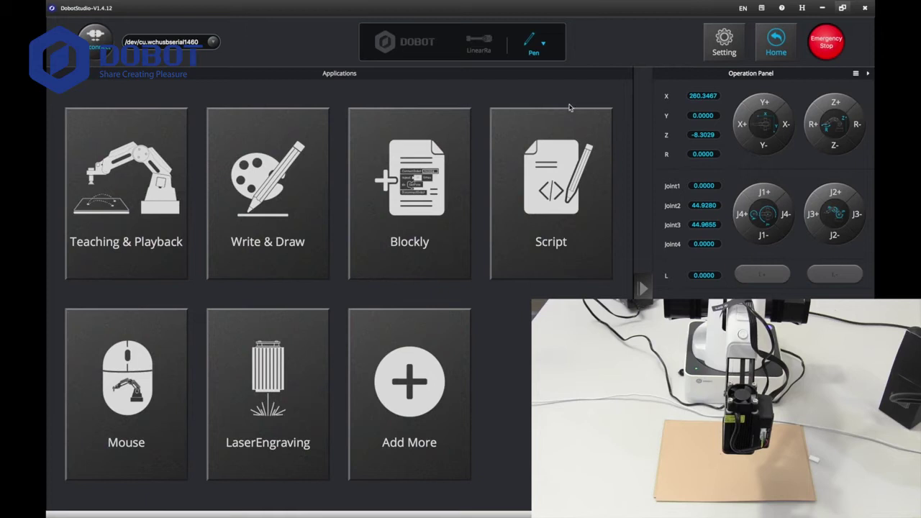
Change the end effector from Pen to Laser.
click(542, 49)
click(536, 42)
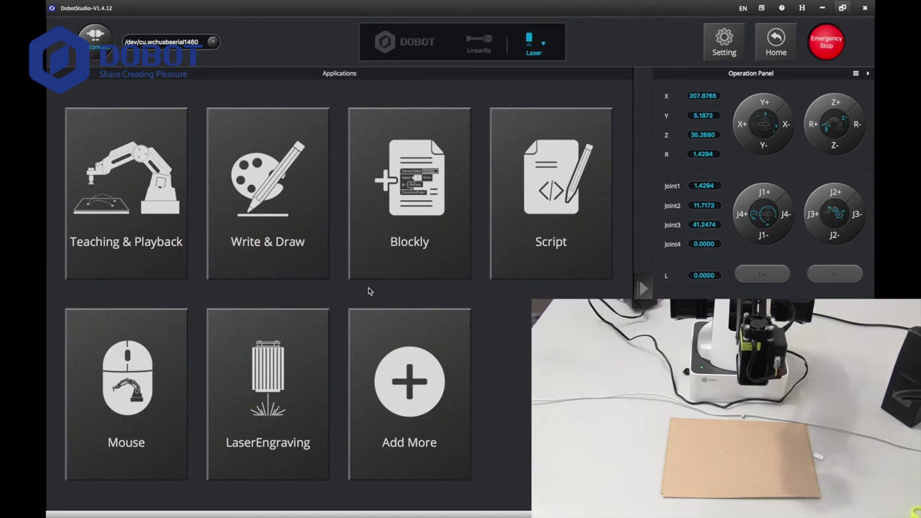
Open the LaserEngraving application from the Applications page.
click(257, 394)
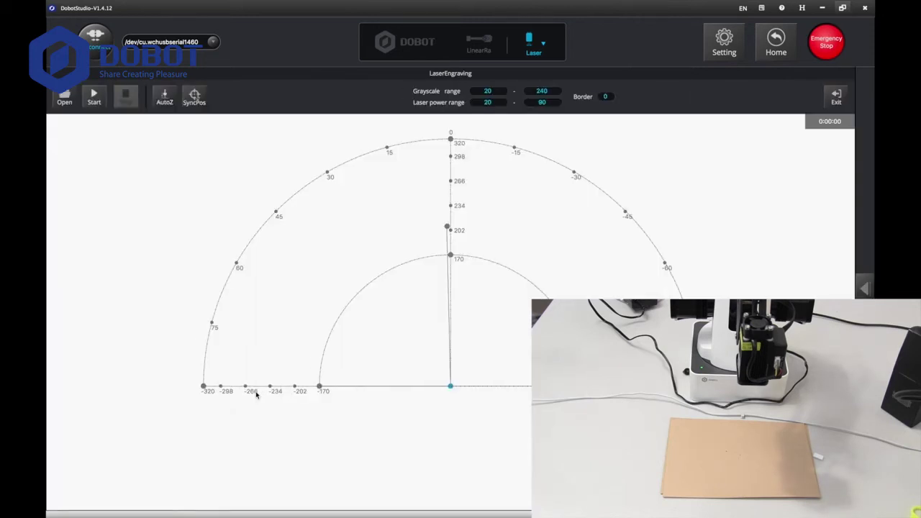
Browse the Desktop and Documents folders, then select the photo JPEG from Recents.
click(65, 100)
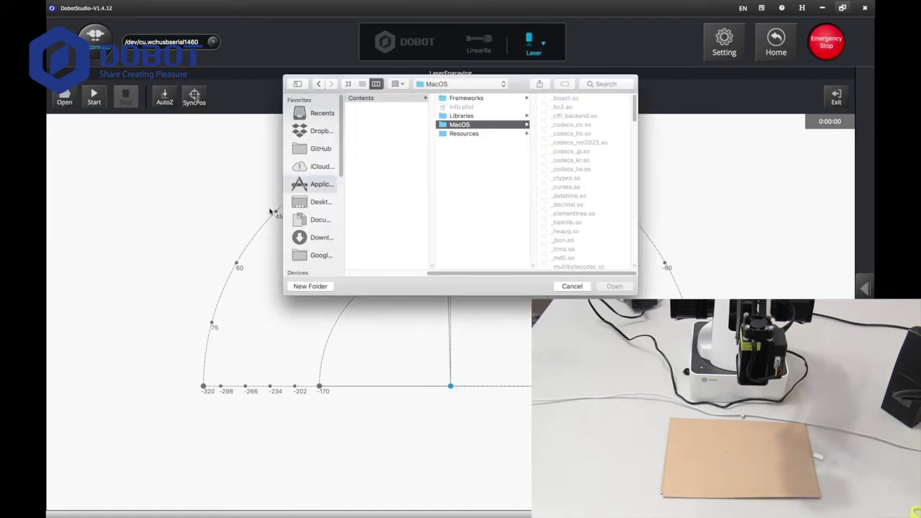
click(300, 201)
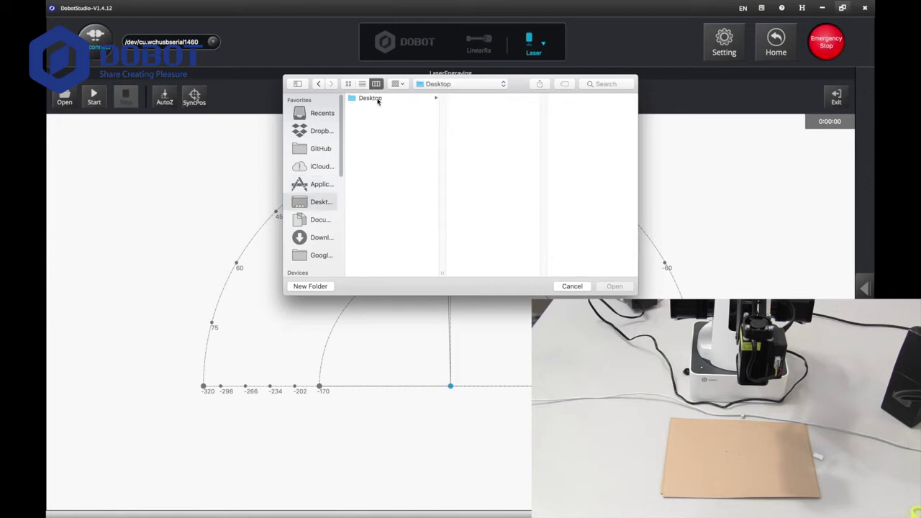
click(377, 101)
scroll(506, 214, down, 3)
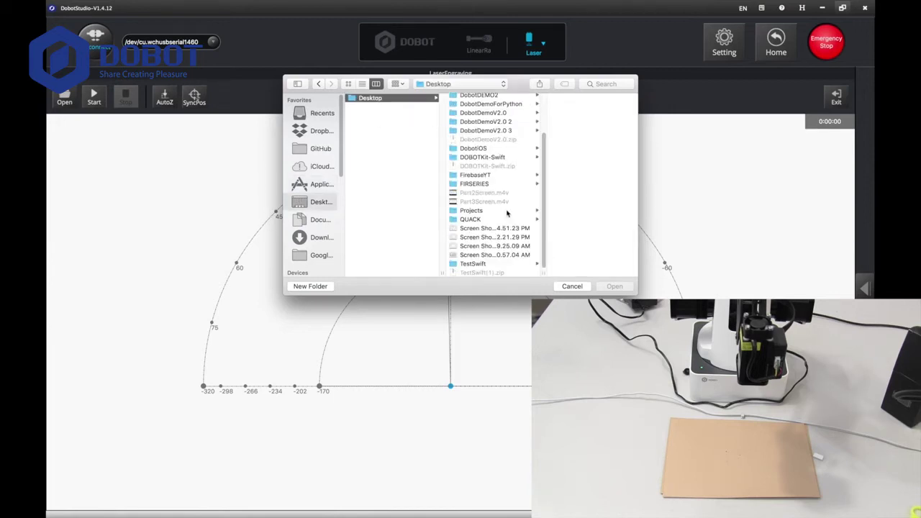
scroll(507, 214, up, 2)
click(478, 116)
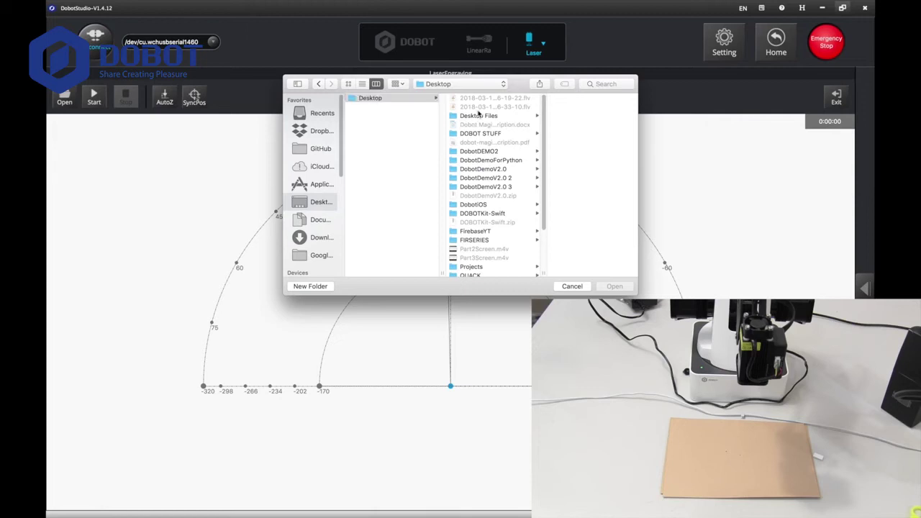
scroll(459, 234, down, 3)
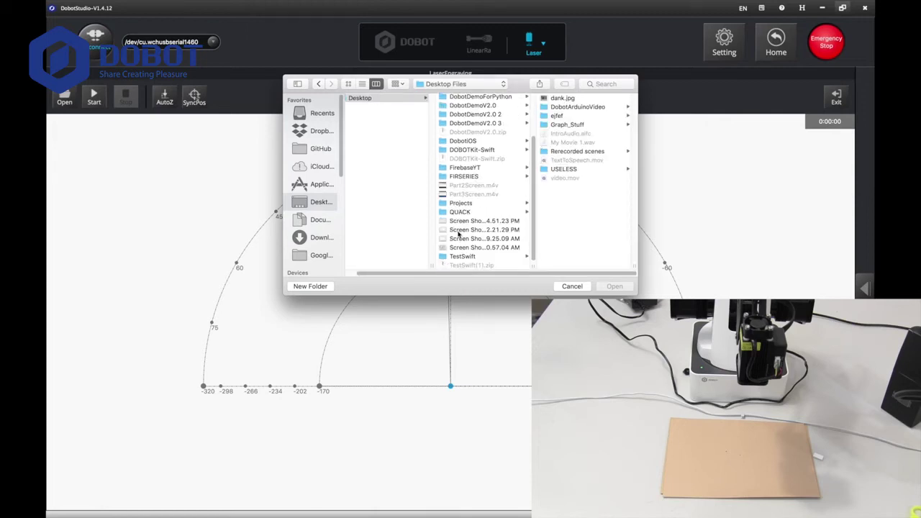
scroll(468, 178, up, 3)
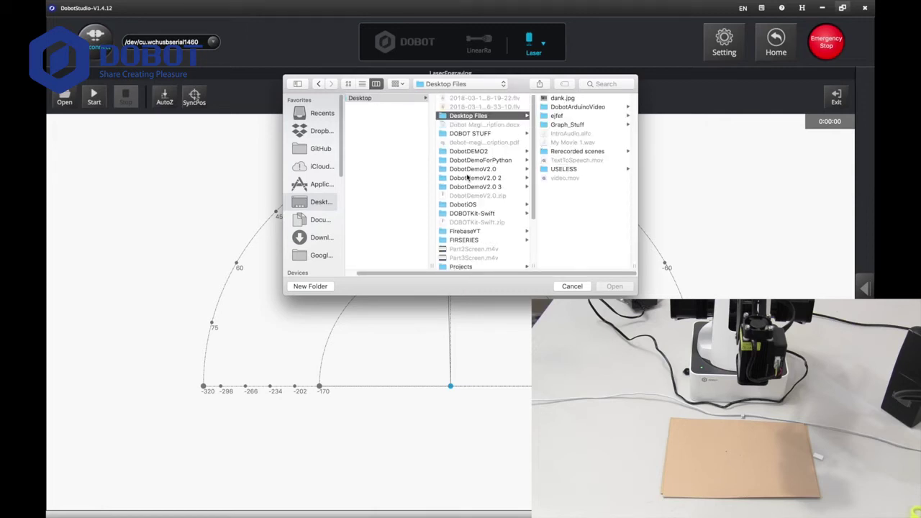
click(318, 220)
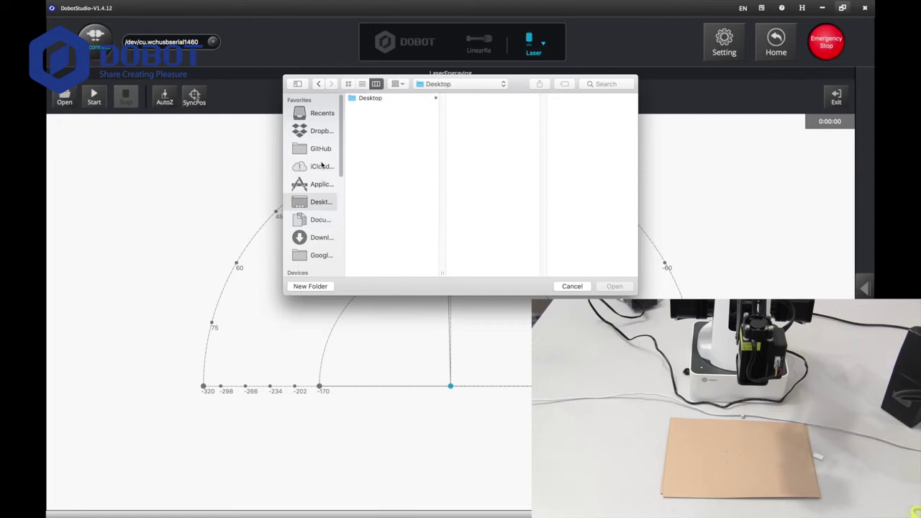
click(317, 115)
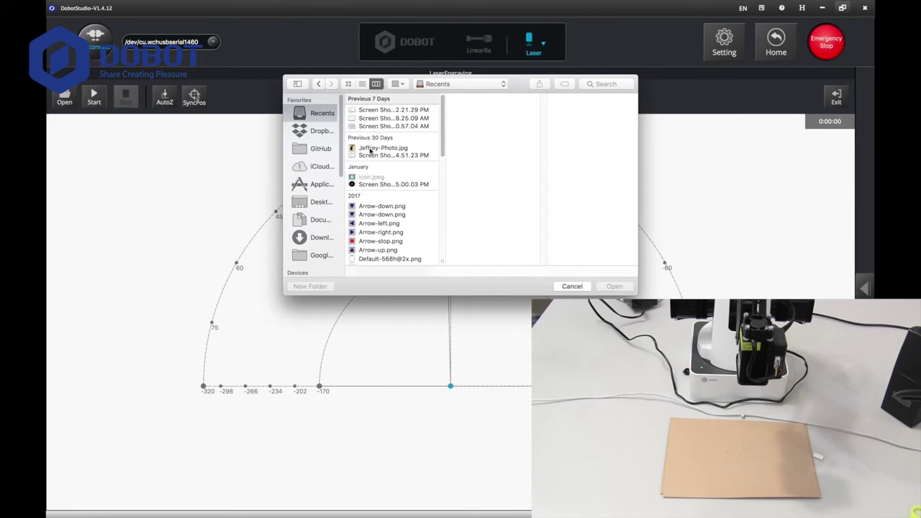
click(370, 149)
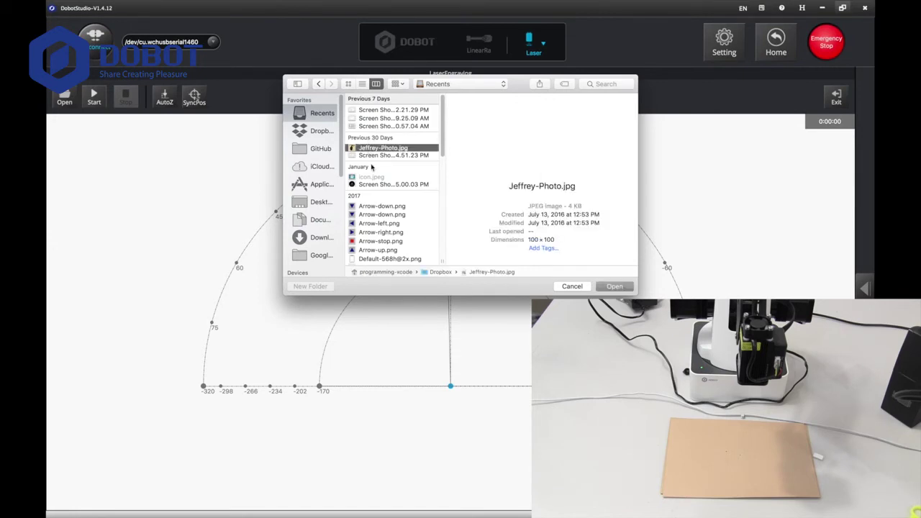
Place the photo on the canvas and drag it up to about the 234 radius mark.
key(Return)
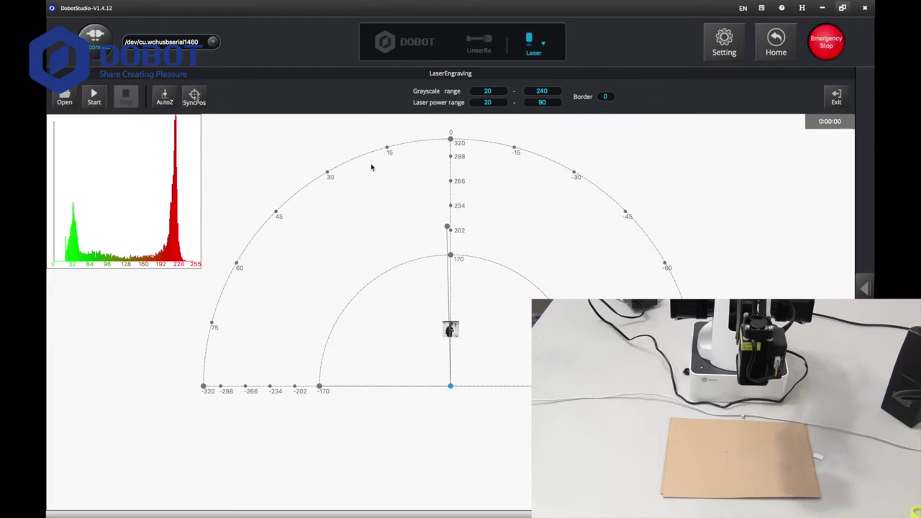
click(453, 325)
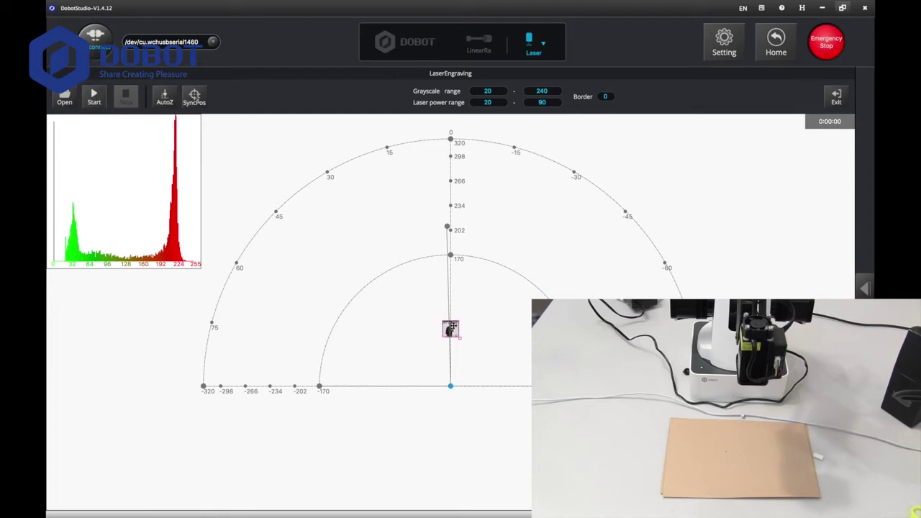
drag(454, 325, 454, 182)
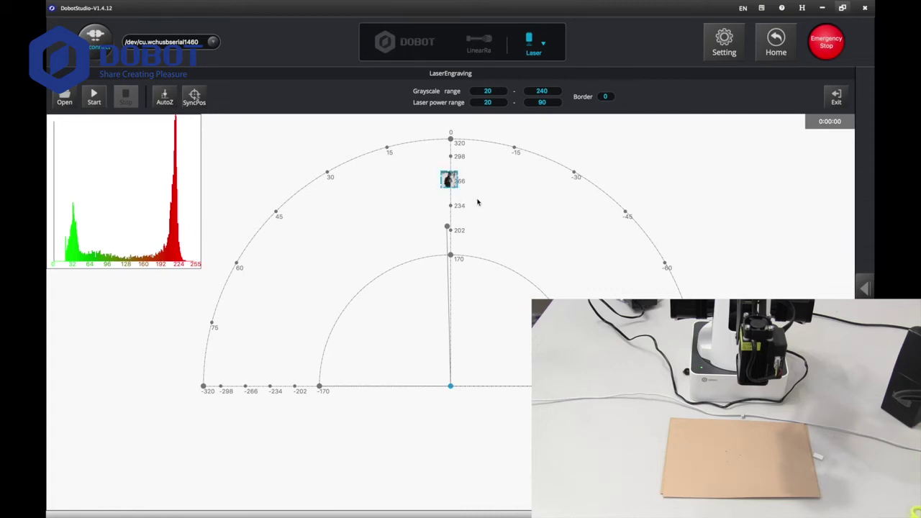
mouse_move(451, 180)
mouse_down()
mouse_move(455, 203)
mouse_move(444, 193)
mouse_up()
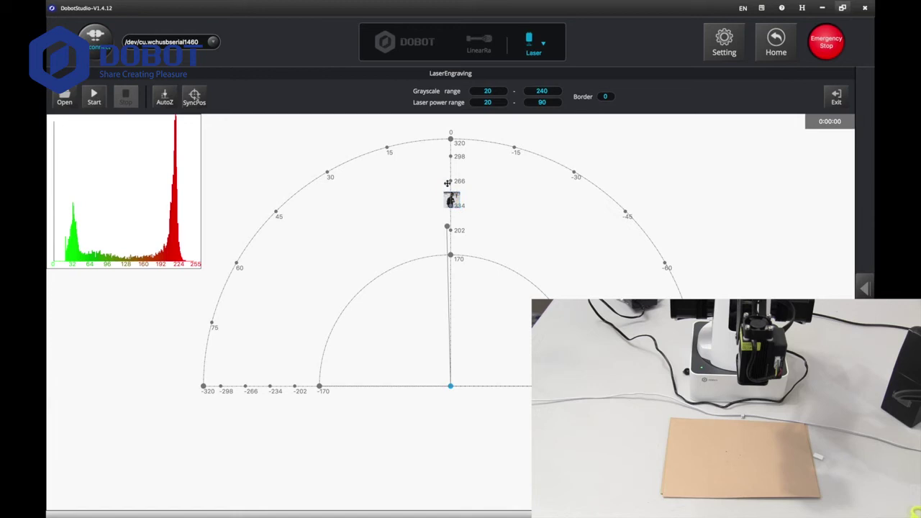
right_click(447, 183)
right_click(448, 197)
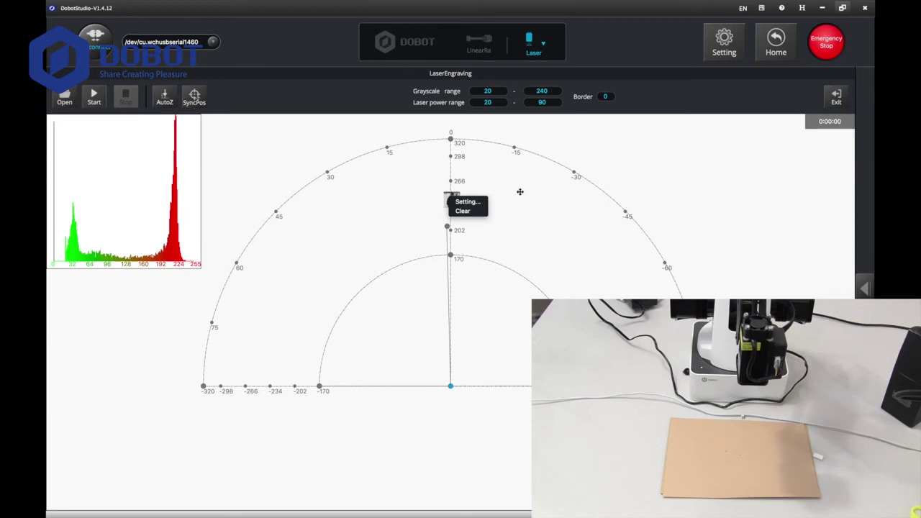
In the photo's Setting dialog, set Width to 50, clear Height, and apply.
key(Down)
key(Return)
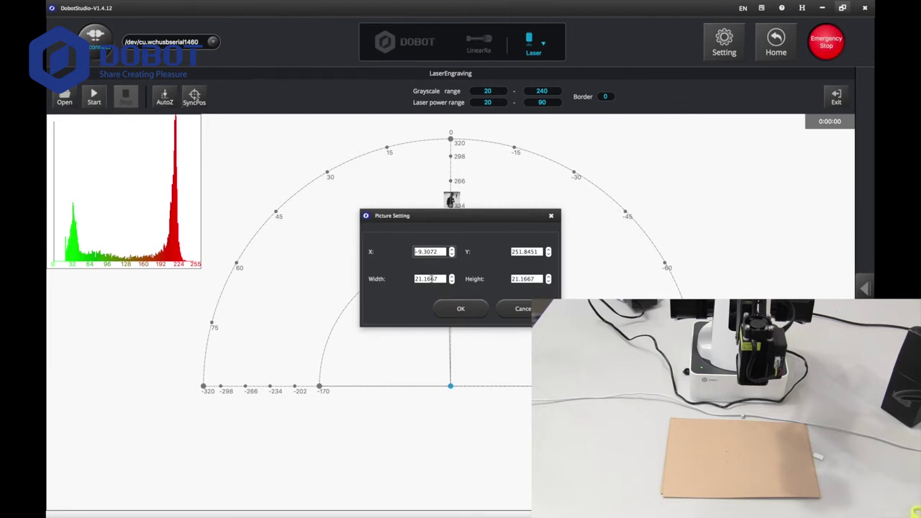
click(430, 278)
triple_click(430, 279)
triple_click(429, 278)
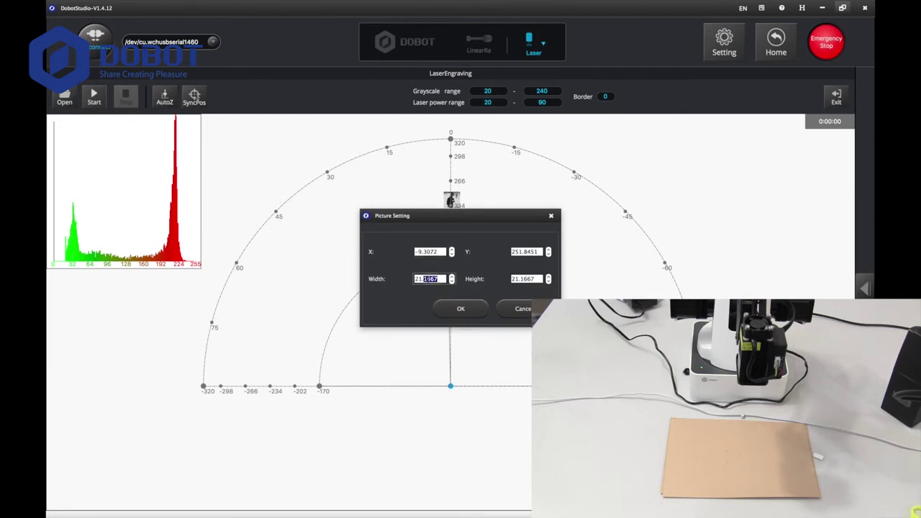
key(BackSpace)
text(50)
click(522, 278)
double_click(521, 278)
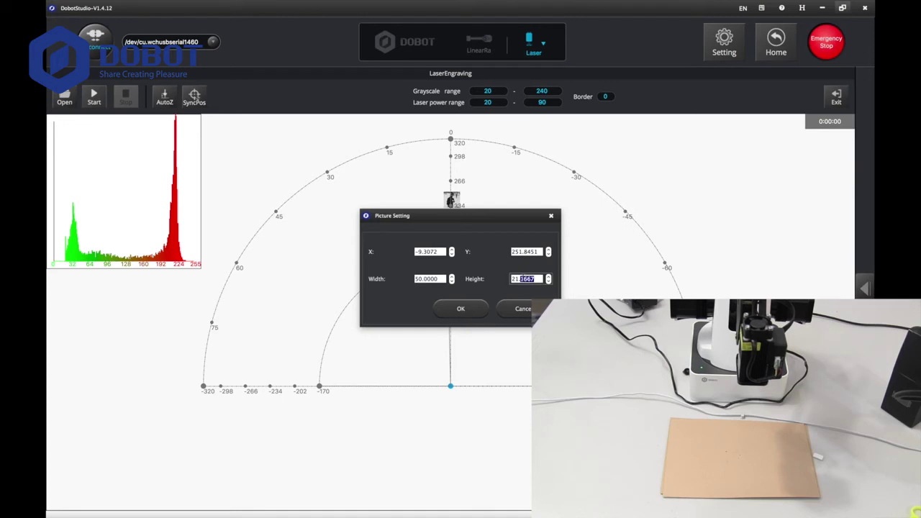
key(BackSpace)
key(BackSpace)
key(BackSpace)
key(BackSpace)
click(459, 310)
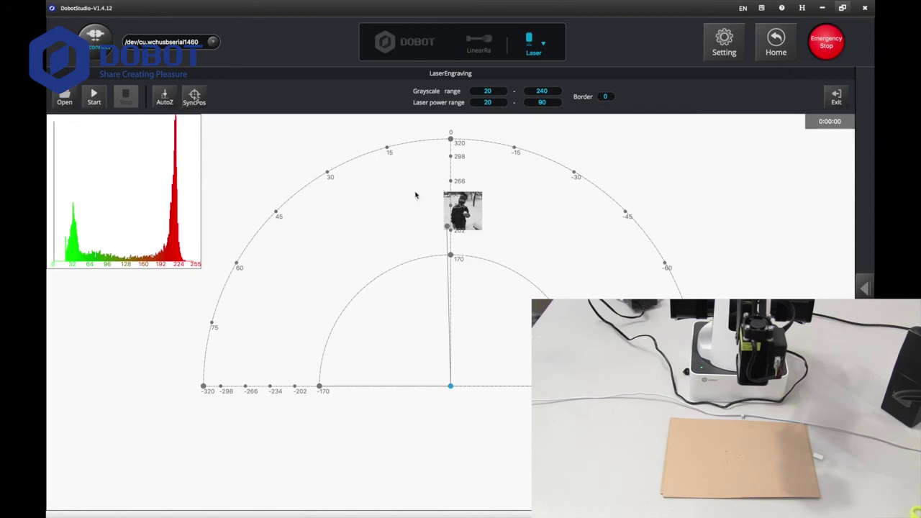
Drag the photo up-left to span roughly 234–298, then SyncPos the laser to it.
click(460, 208)
drag(460, 208, 437, 188)
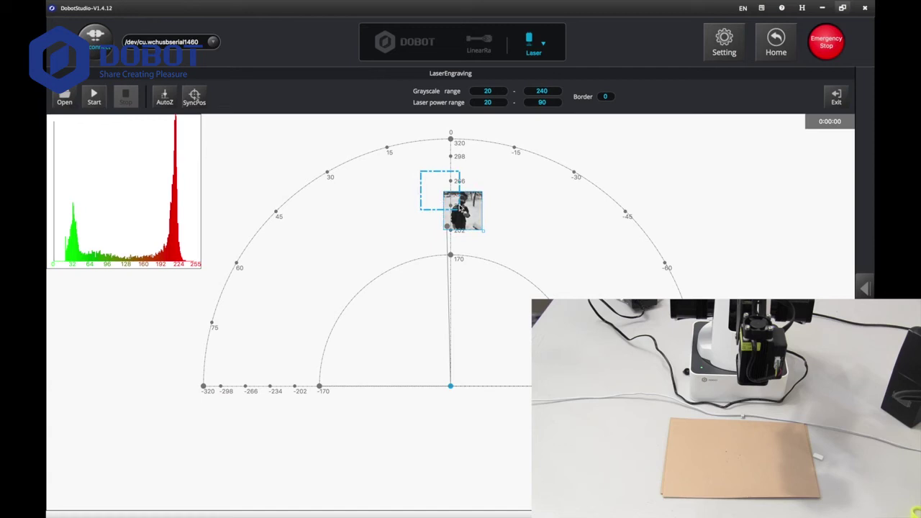
drag(462, 207, 463, 207)
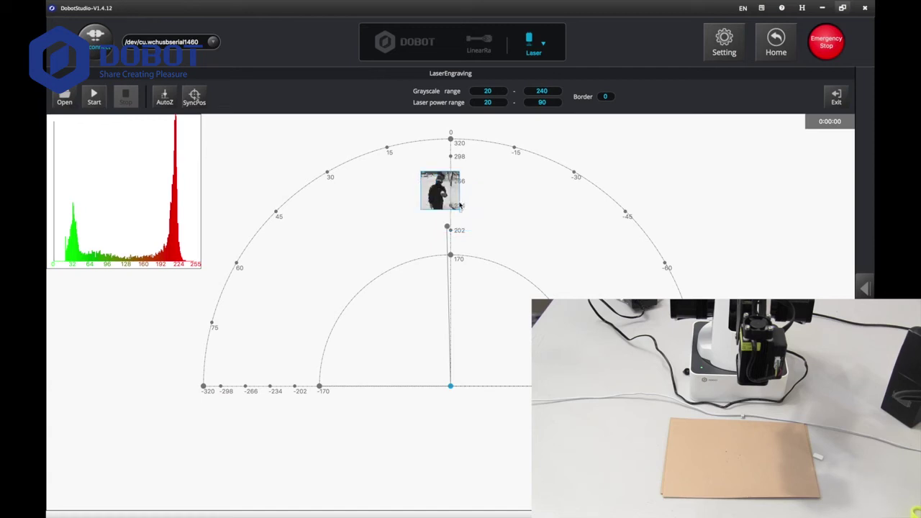
click(194, 99)
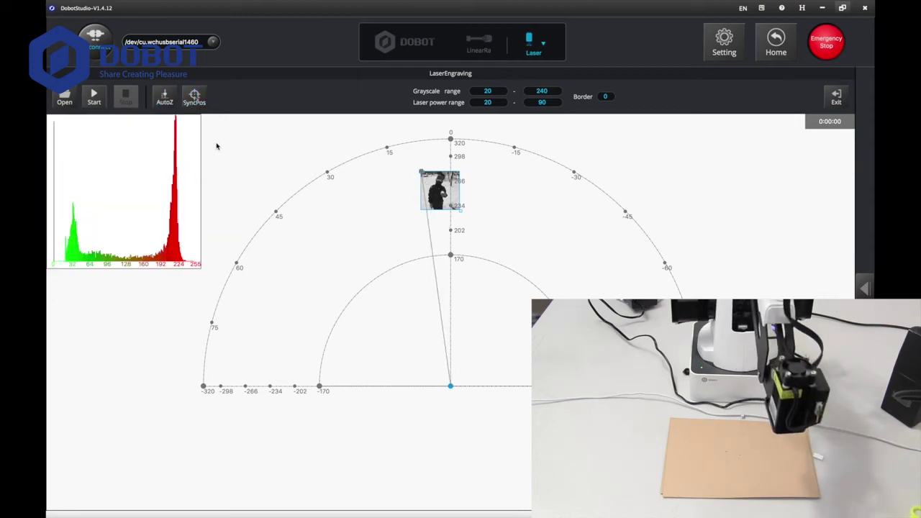